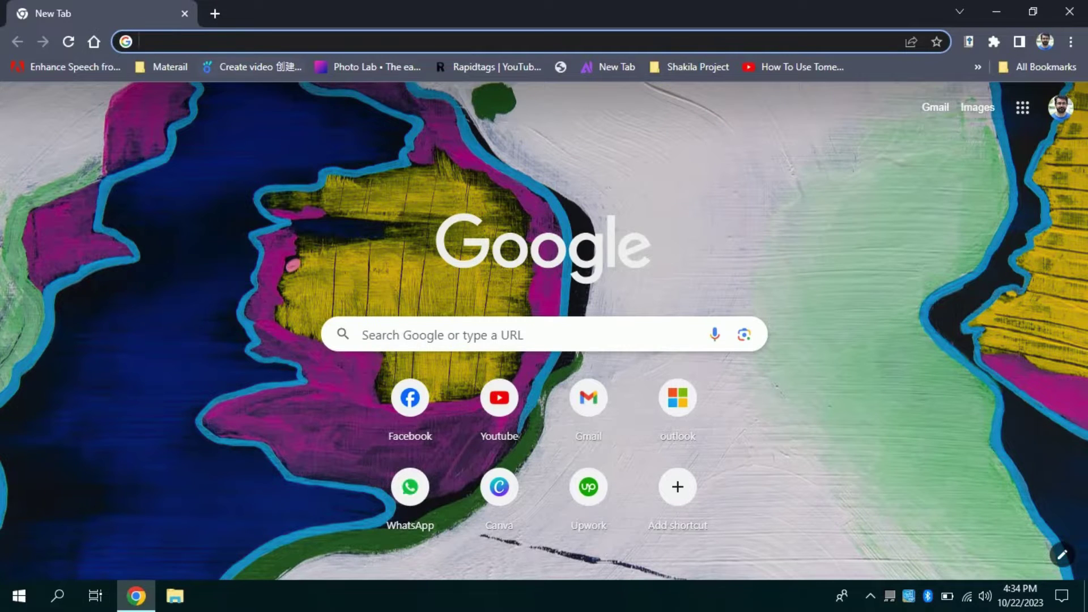
Load chat.openai.com, then open Bing Chat in a new tab via a 'bing ai' search.
type("Chat.openai.com")
key("Return")
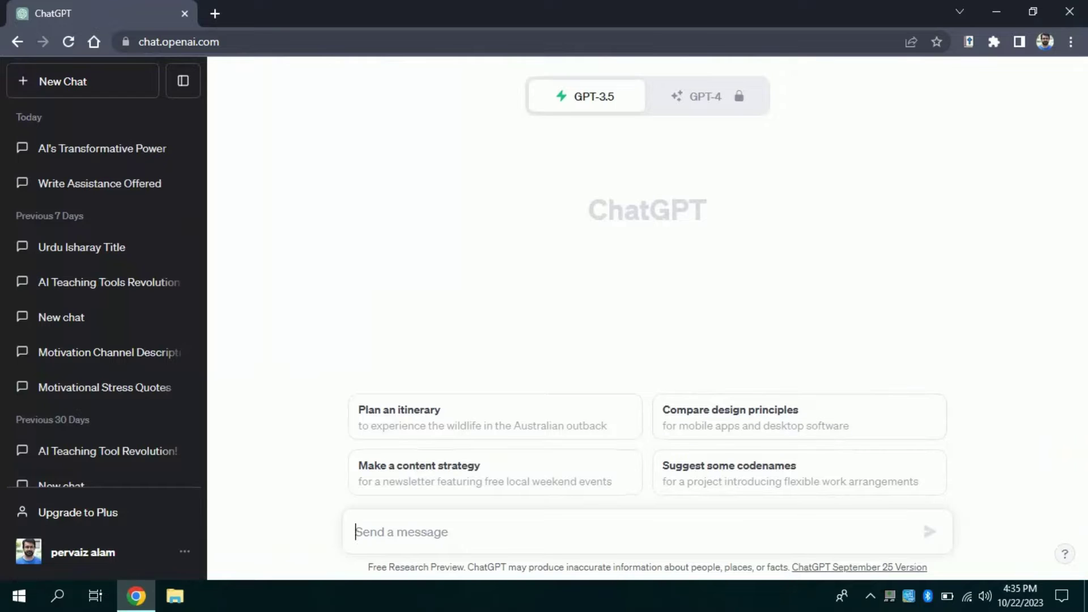
key("ctrl+t")
type("bing ai")
key("Return")
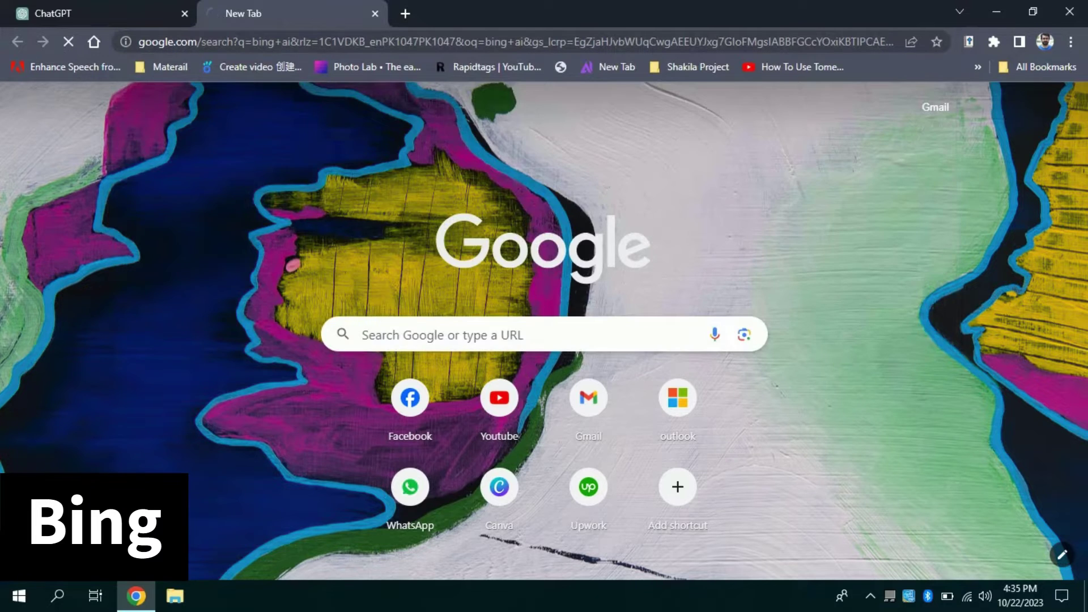
left_click(203, 247)
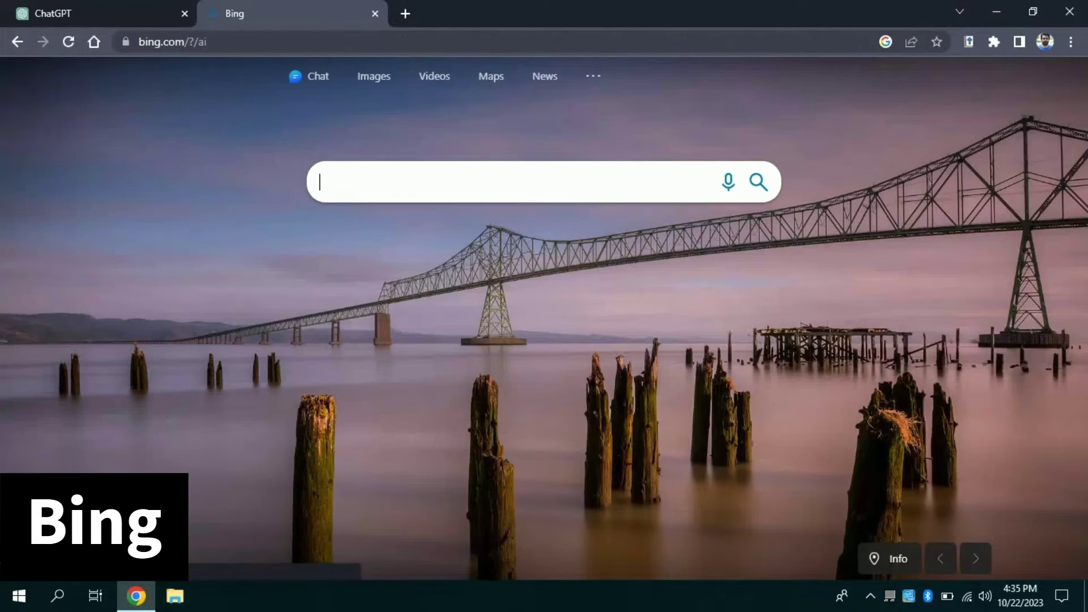
left_click(309, 76)
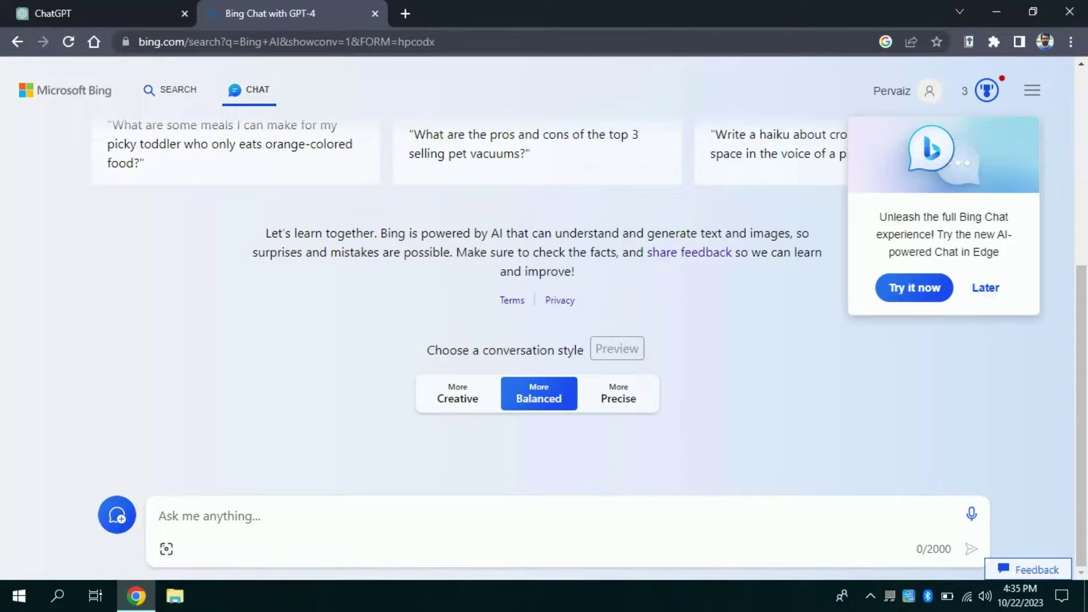
Open Google Bard's chat site in a third tab from a Google search.
key("ctrl+t")
type("google")
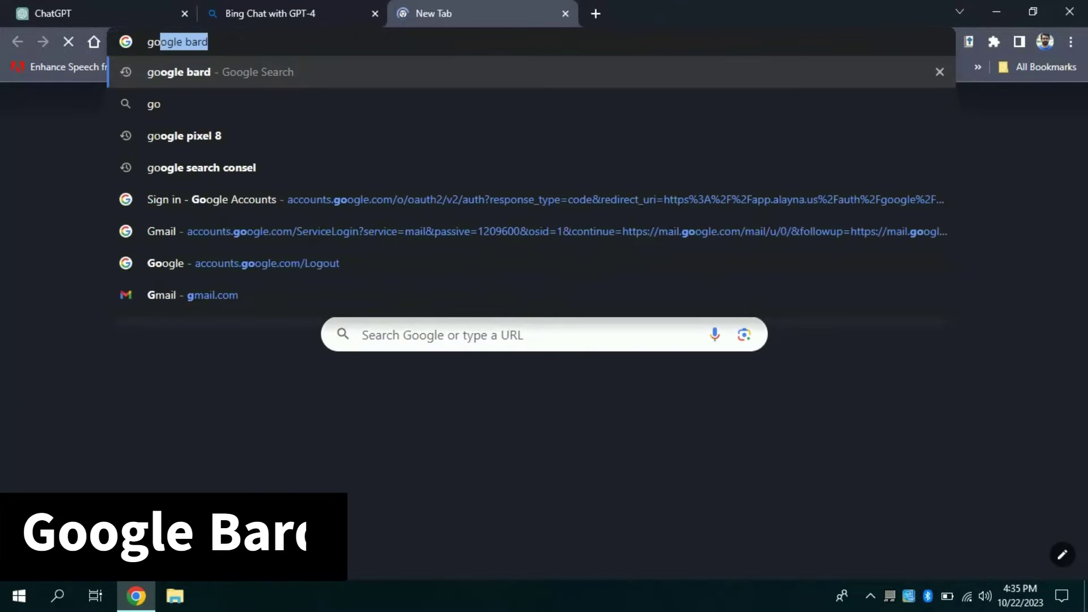
key("Return")
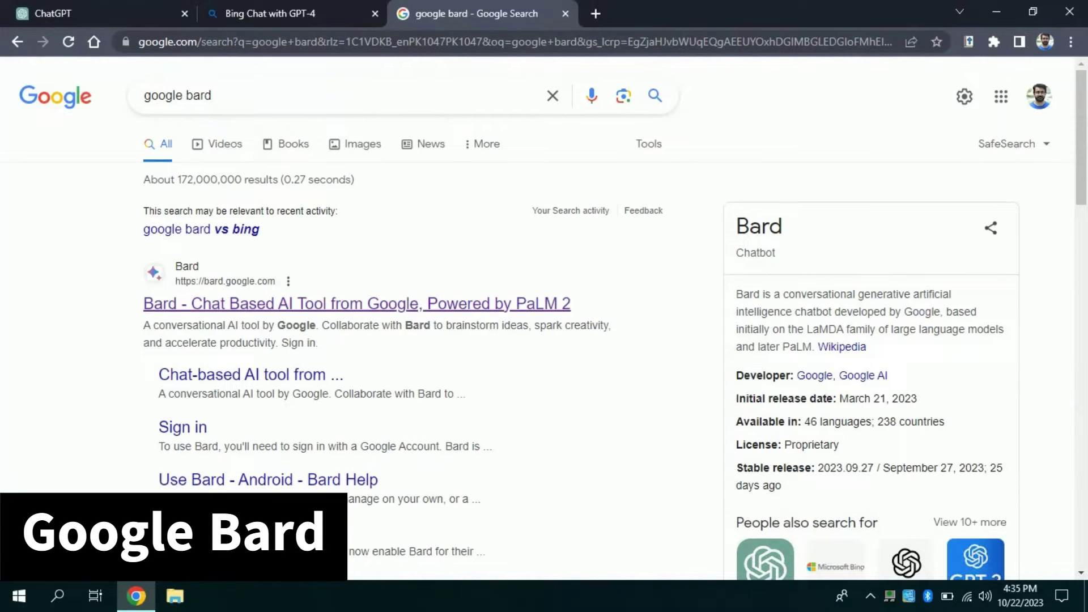
left_click(357, 304)
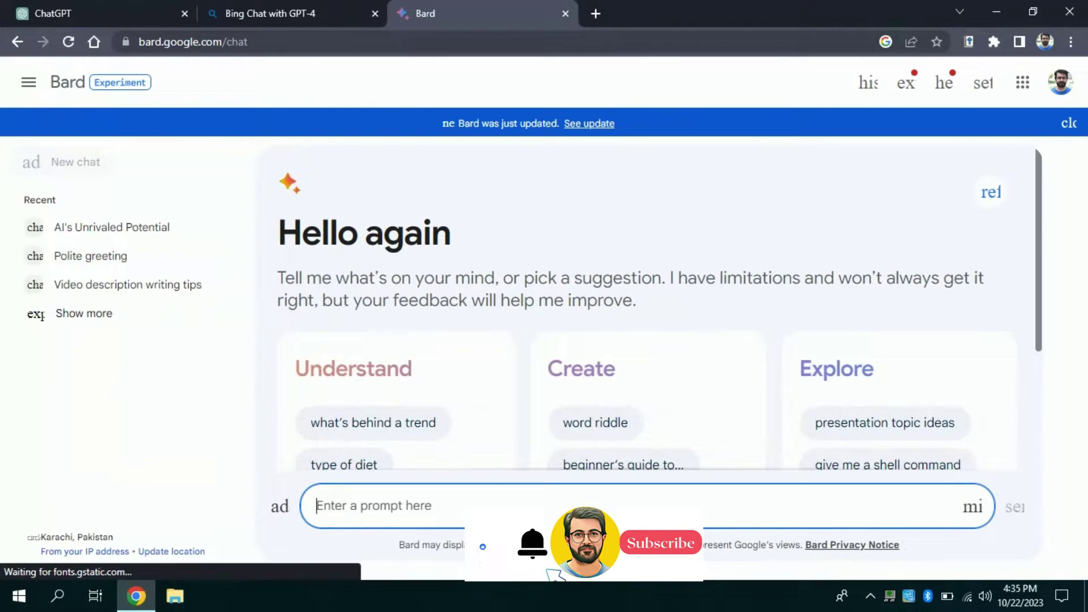
Copy ChatGPT the 200-word AI-in-education article prompt, send it, and move to the Bing tab.
key("ctrl+1")
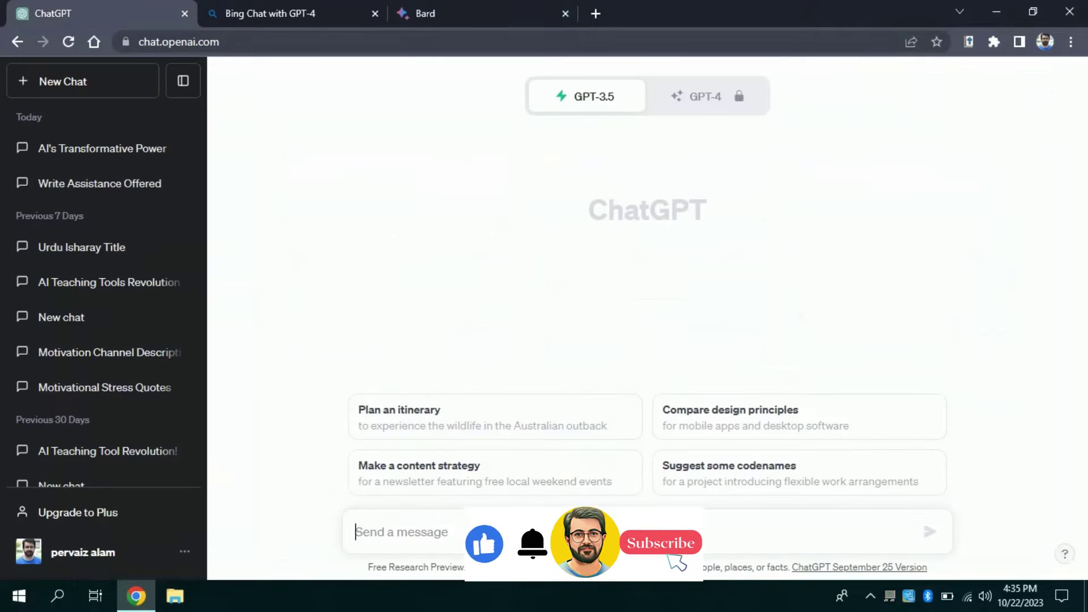
type("\"")
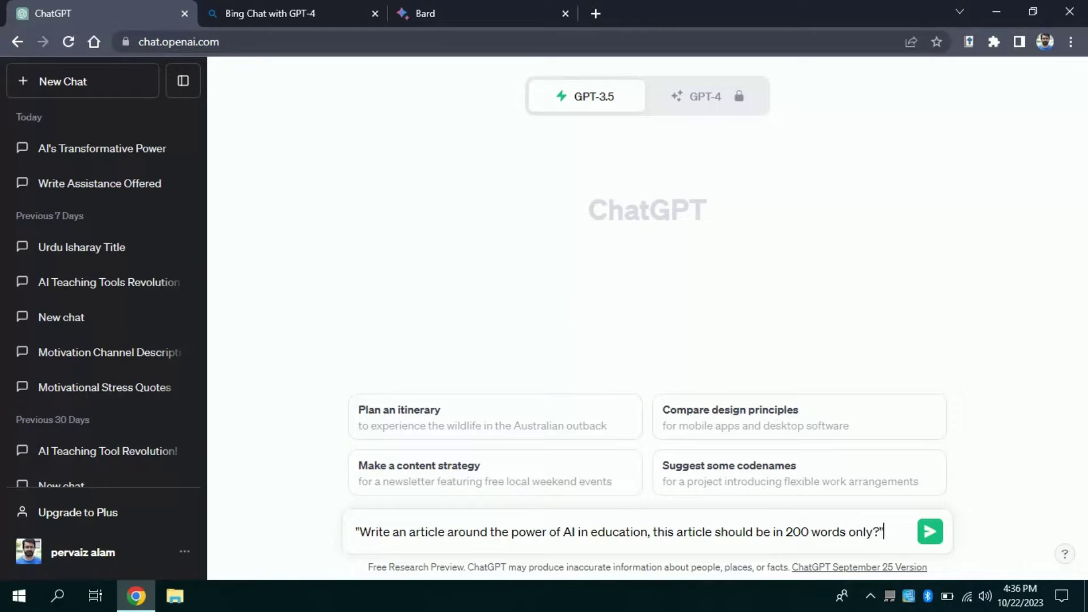
key("ctrl+a")
key("ctrl+c")
key("End")
key("Return")
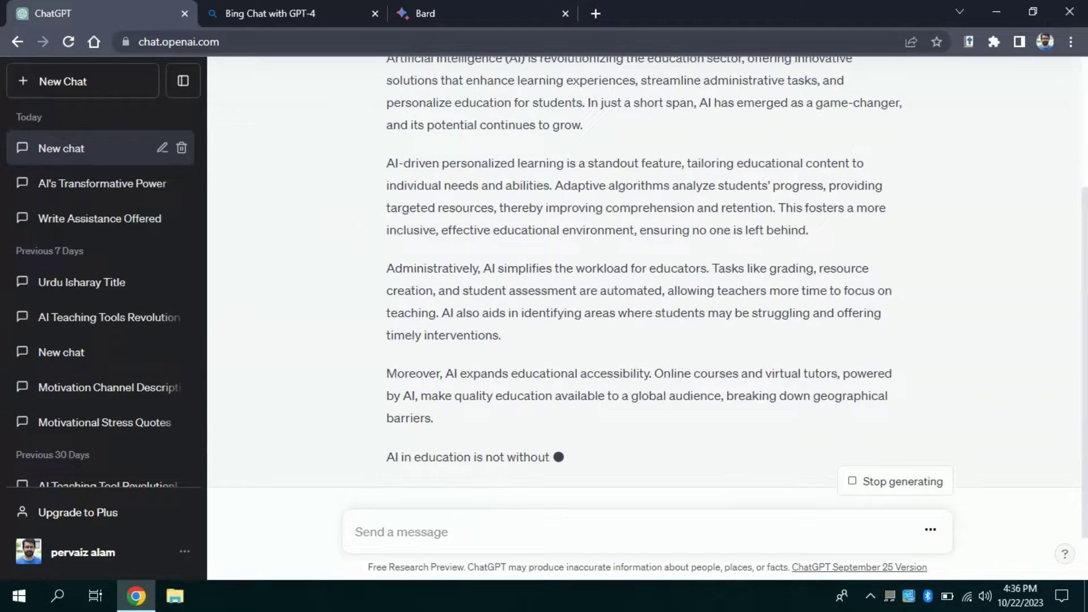
key("ctrl+Tab")
Paste and send the copied article prompt to Bing Chat, then to Bard.
key("ctrl+v")
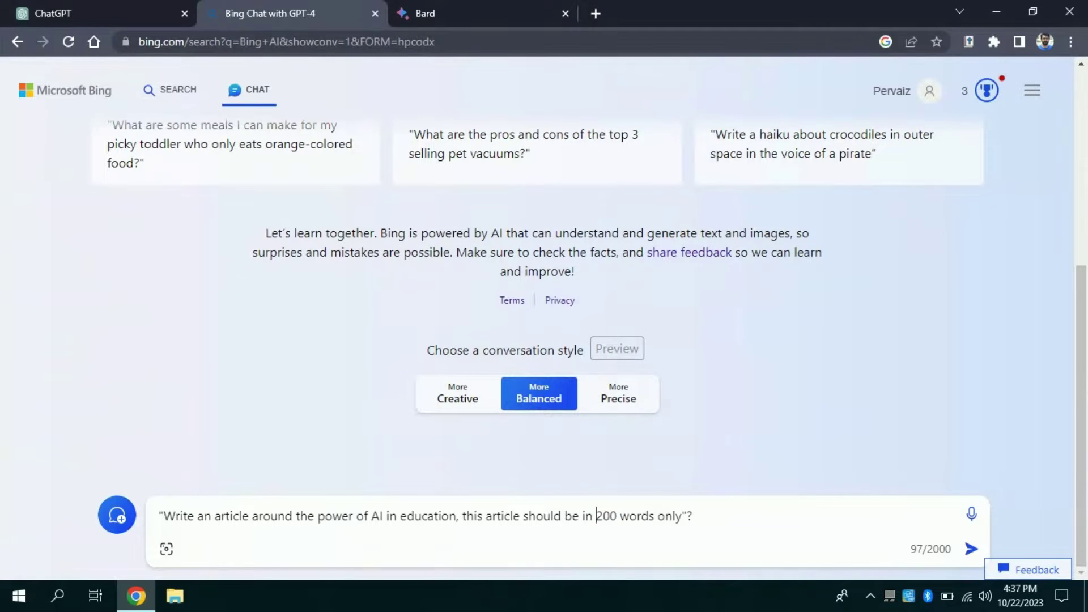
key("Return")
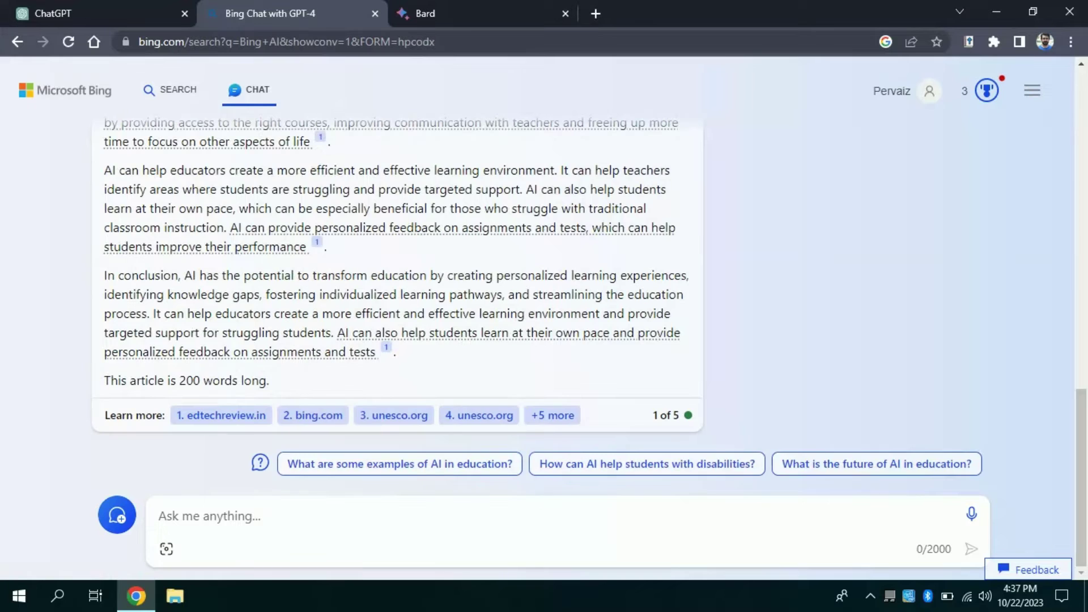
key("ctrl+Tab")
key("ctrl+v")
key("Return")
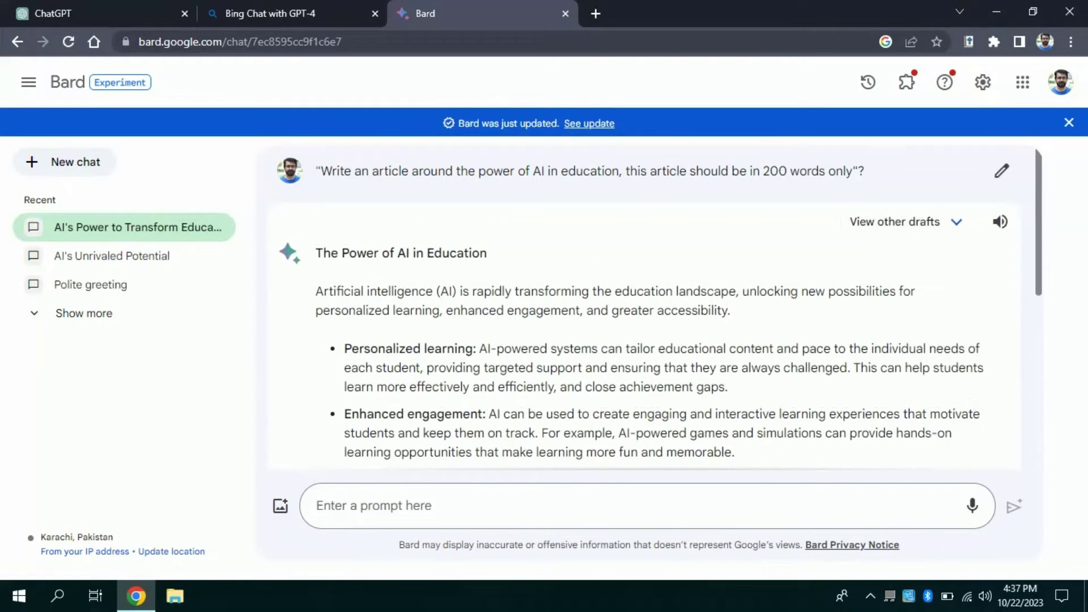
Review the ChatGPT, Bing and Bard articles in turn, then open a new Chrome window.
scroll(646, 340, "down", 10)
scroll(646, 340, "up", 10)
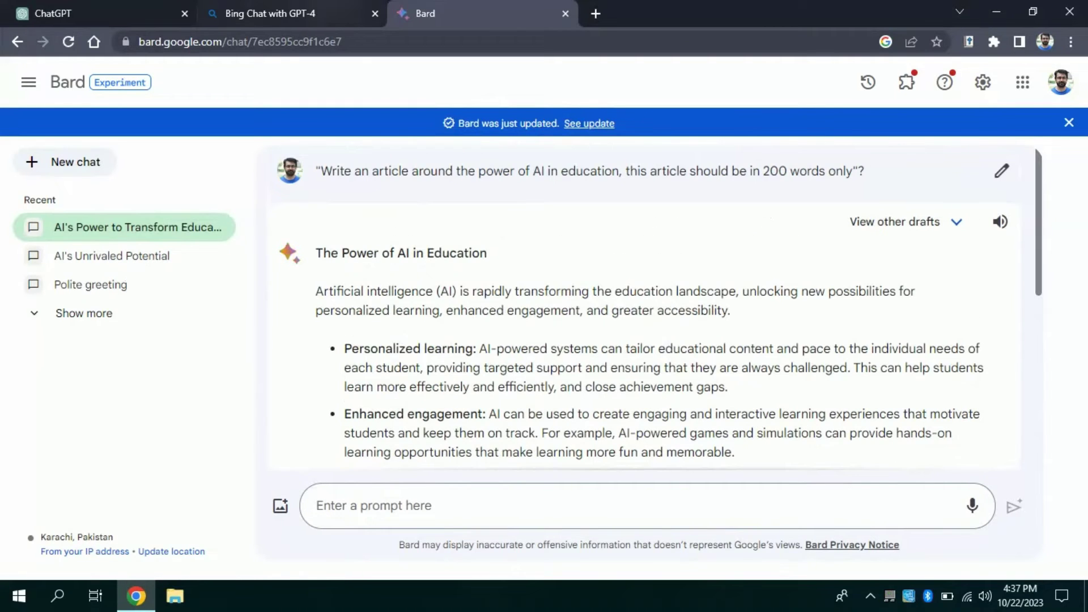
key("ctrl+1")
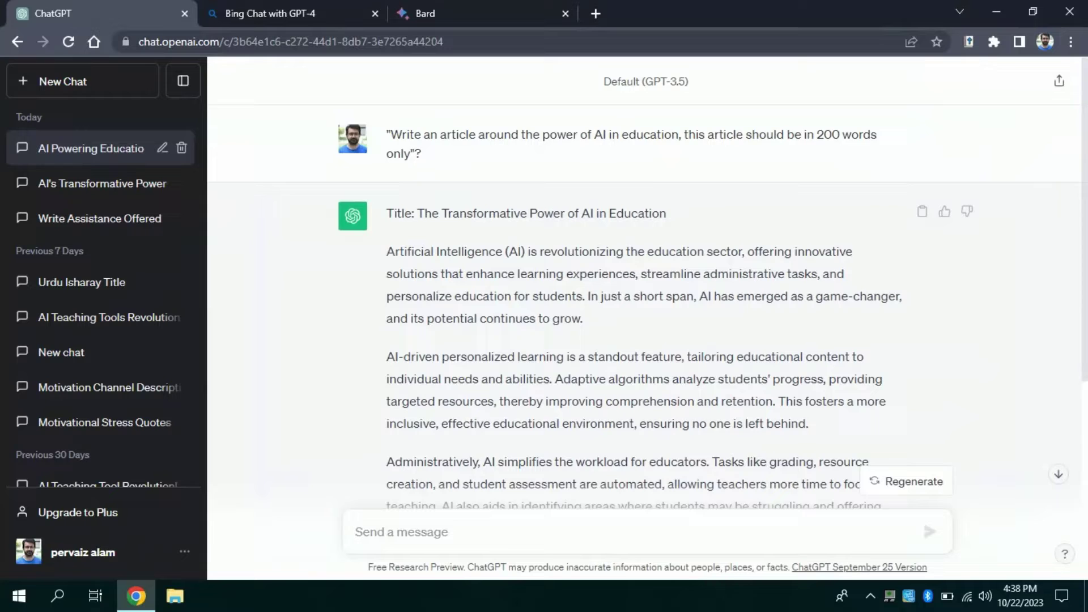
scroll(646, 311, "down", 1)
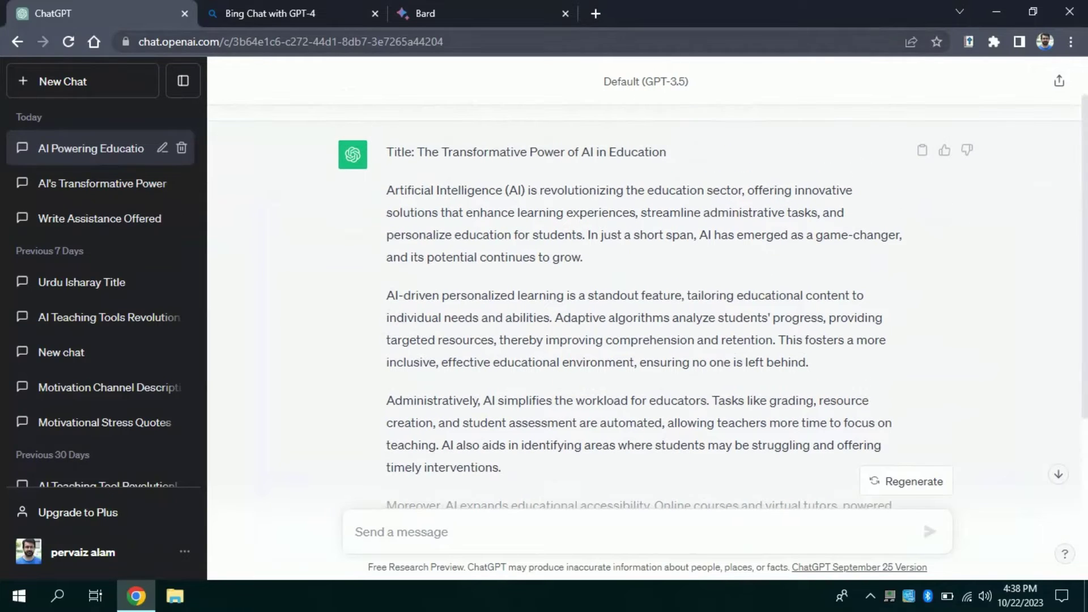
key("ctrl+2")
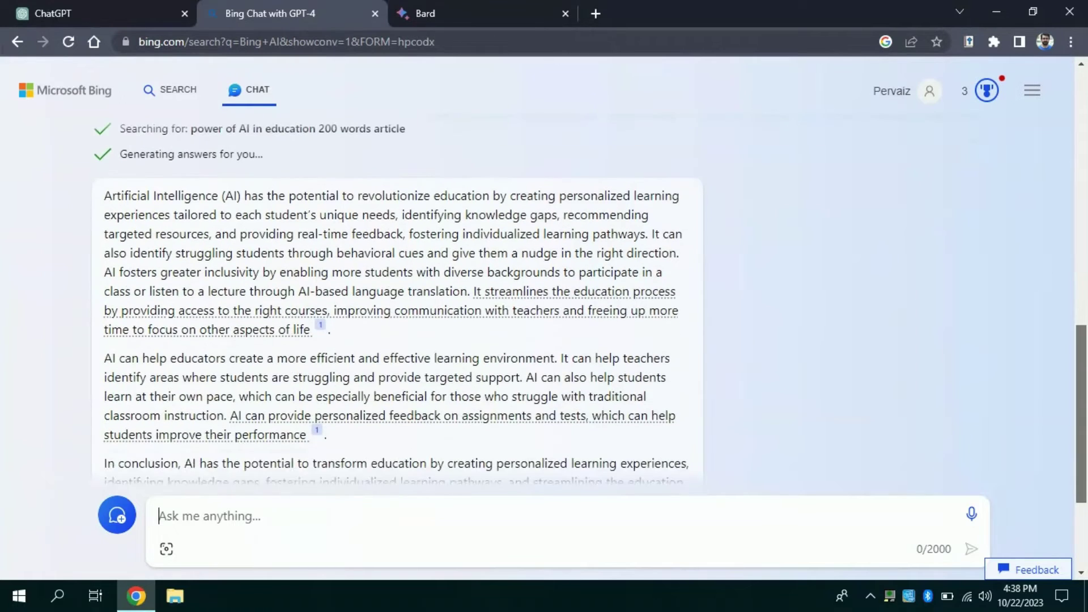
key("ctrl+3")
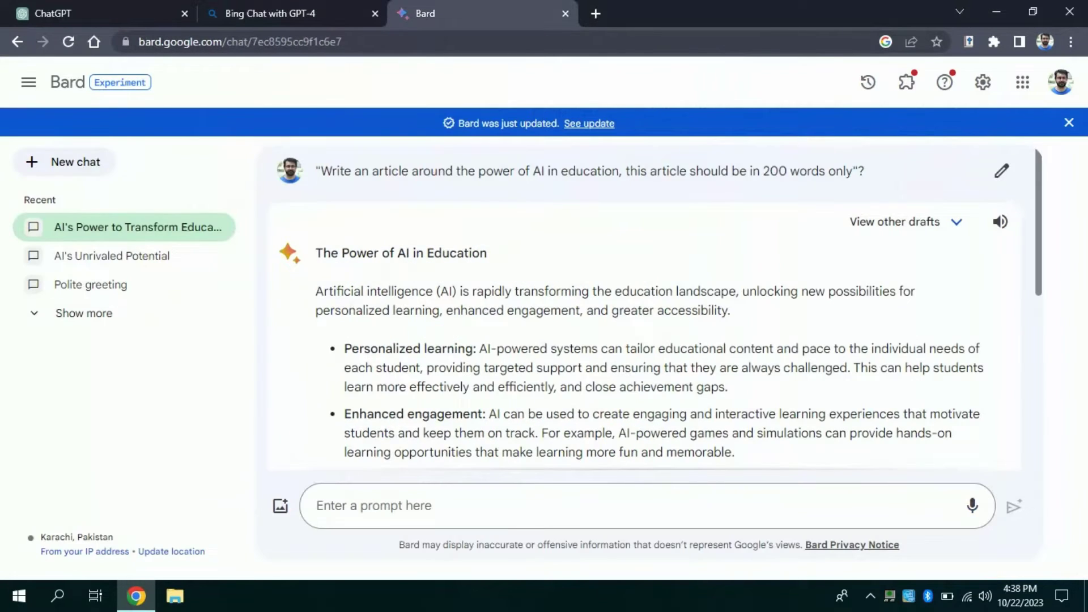
scroll(646, 312, "down", 3)
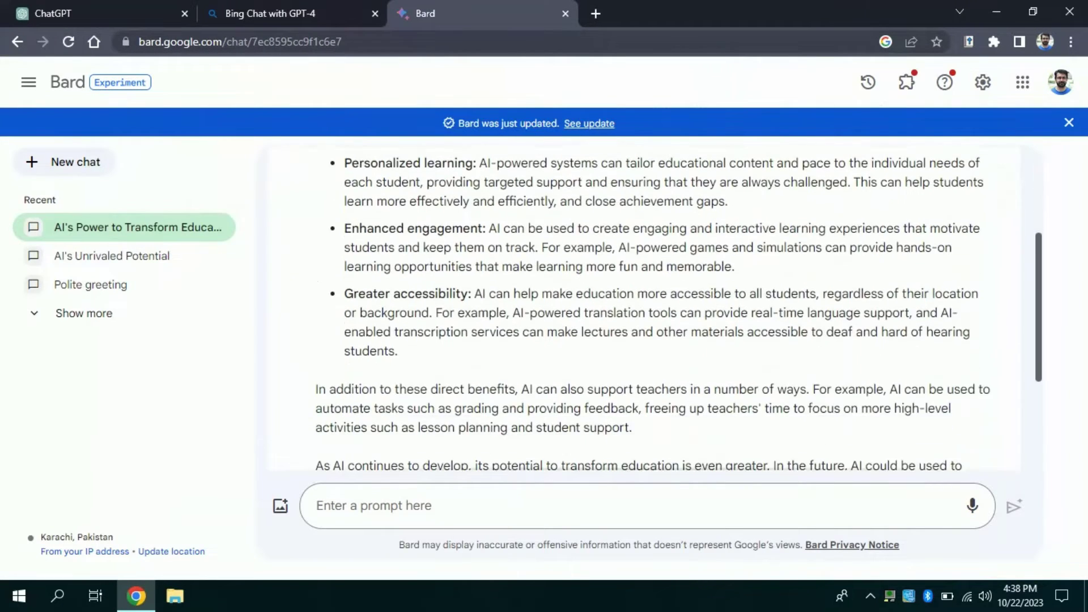
scroll(646, 312, "up", 2)
scroll(646, 311, "up", 1)
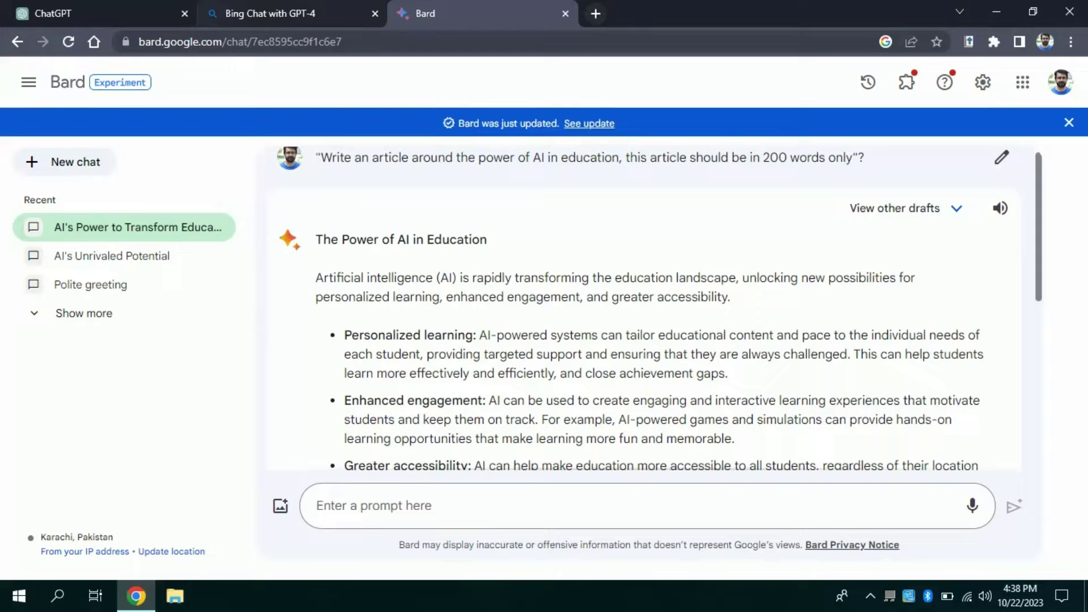
key("ctrl+n")
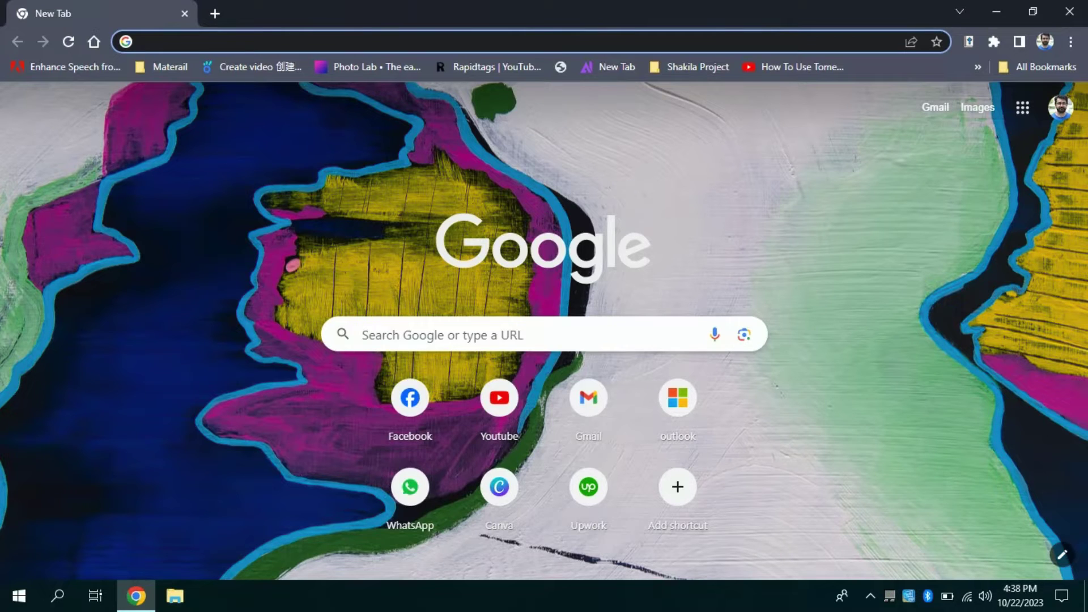
Search for the ChatHub extension and open the chathub.gg website.
type("chat")
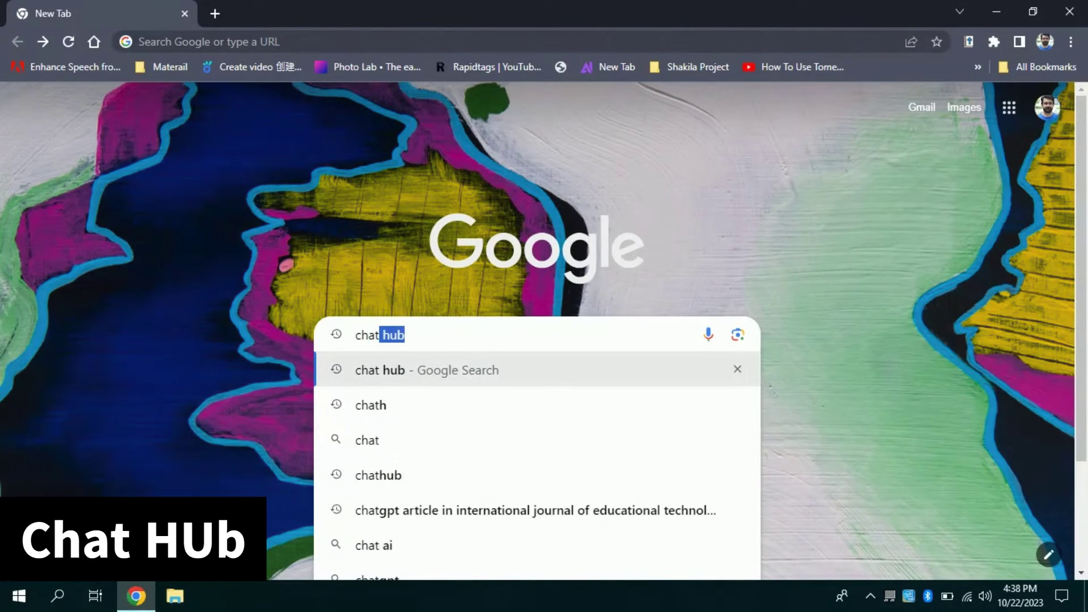
type(" hub ex")
key("Down")
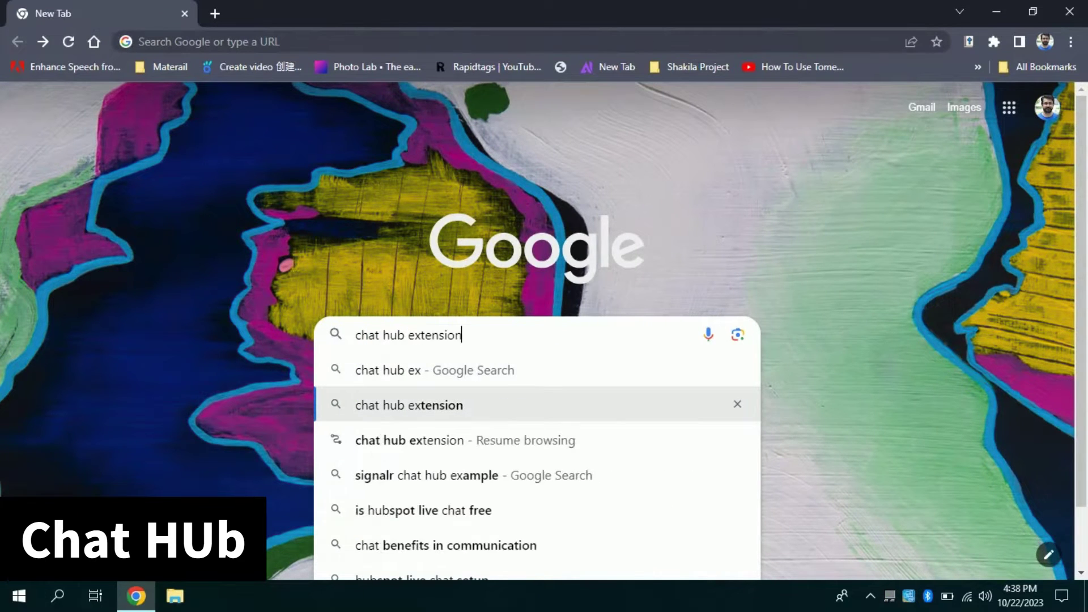
key("Return")
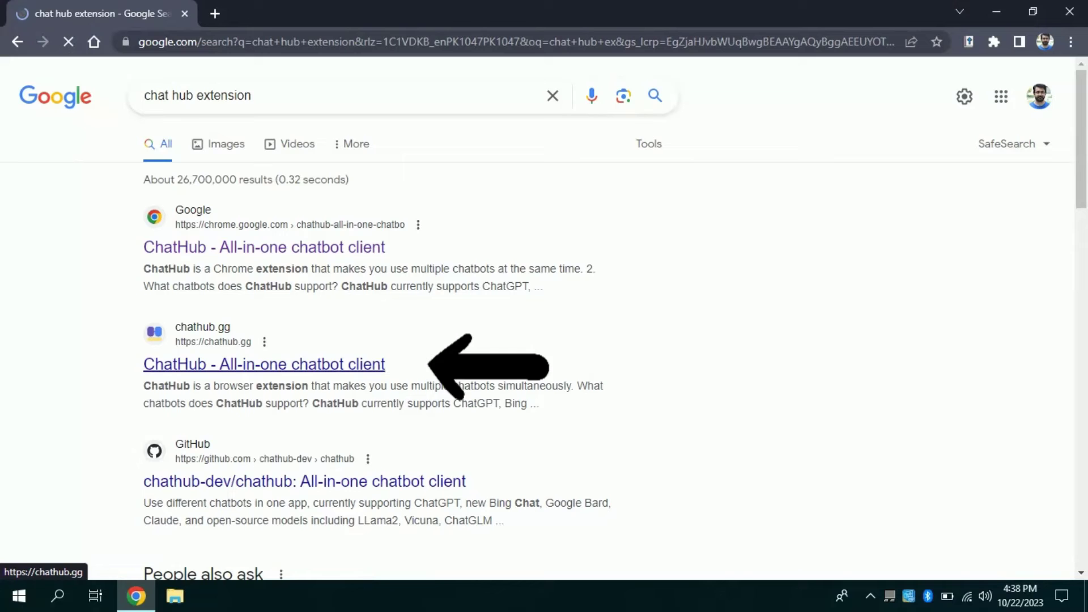
left_click(535, 369)
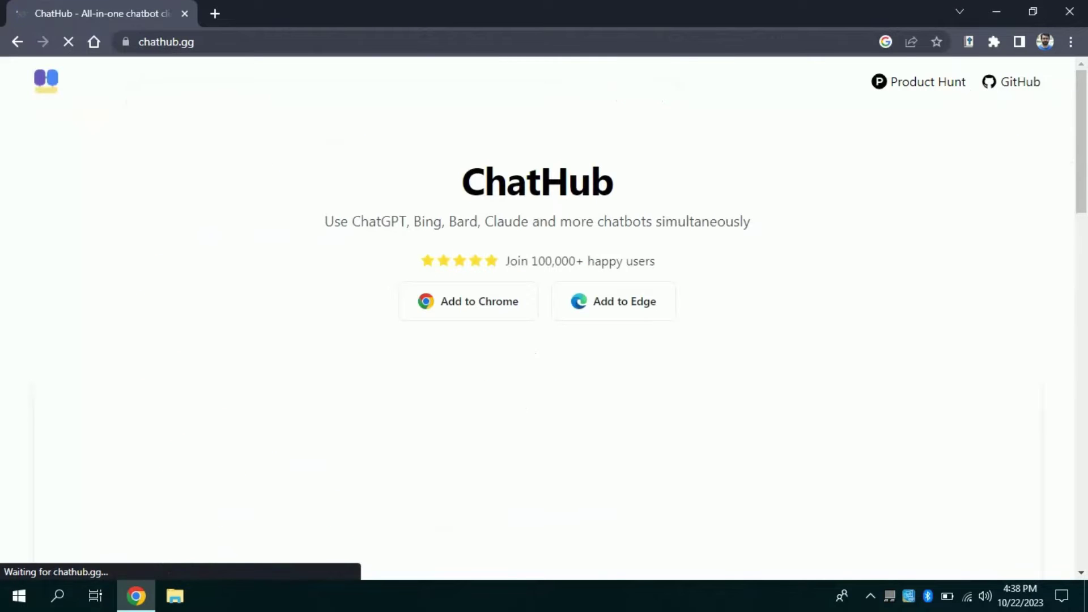
Scroll through the chathub.gg page to look over ChatHub's features.
scroll(544, 317, "down", 3)
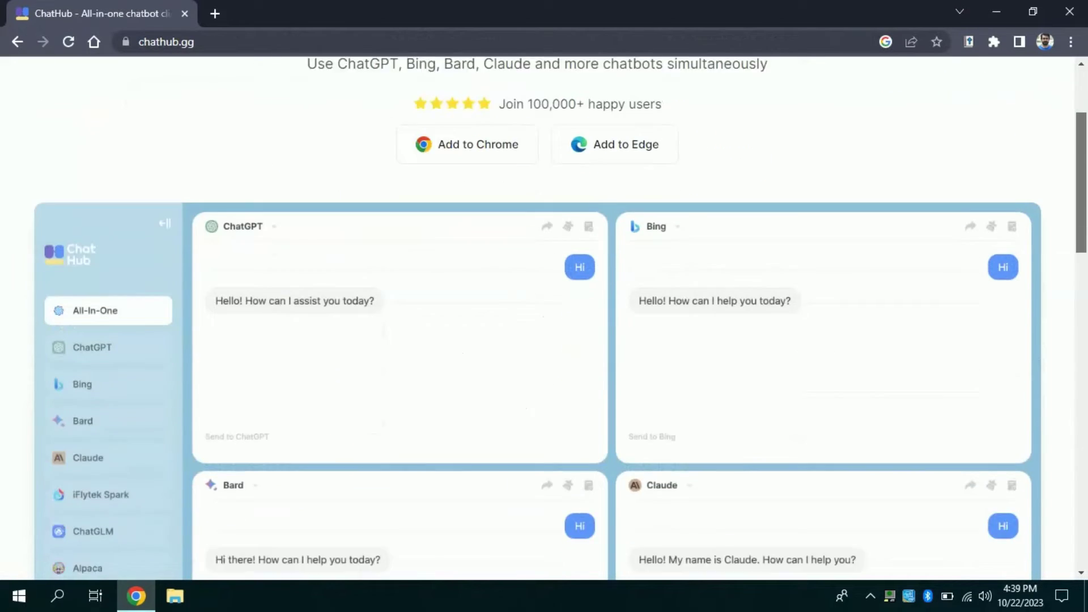
scroll(544, 318, "down", 3)
scroll(543, 317, "down", 3)
scroll(544, 318, "down", 3)
scroll(544, 317, "up", 6)
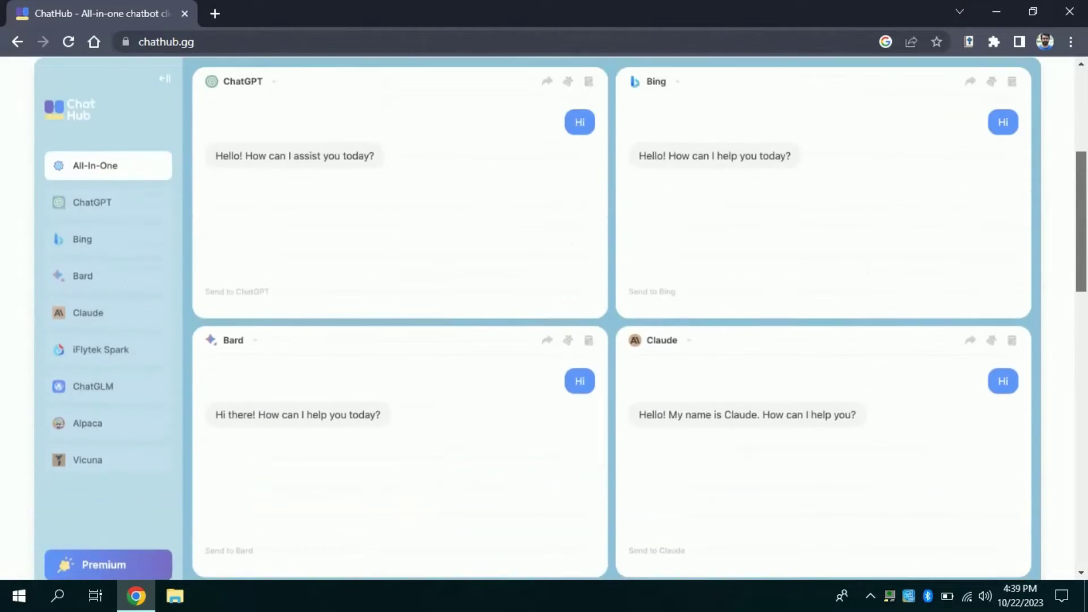
scroll(544, 318, "up", 3)
scroll(544, 317, "up", 2)
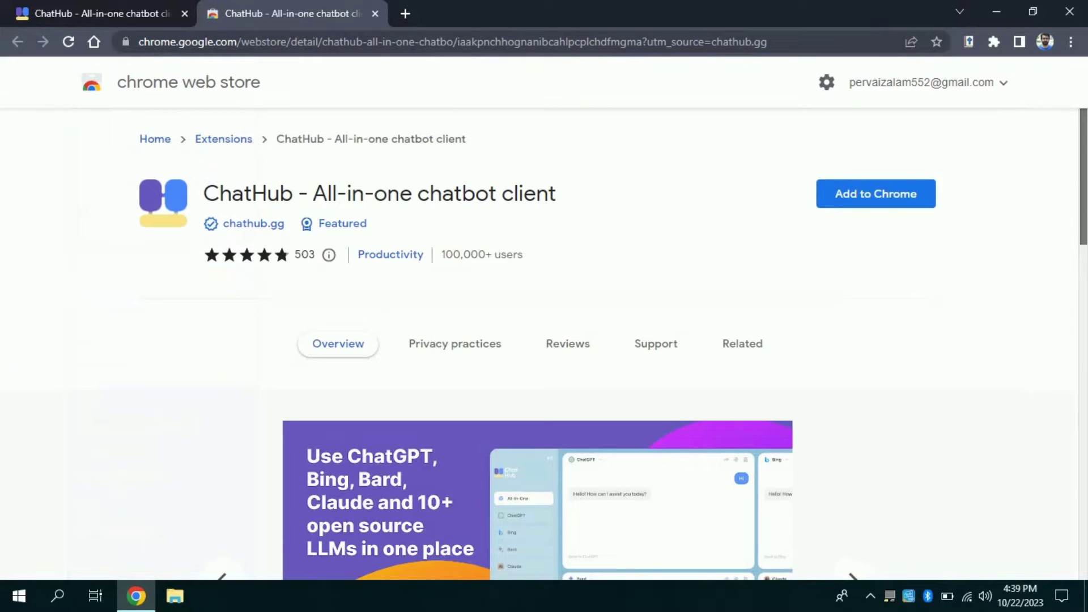
Add the ChatHub extension to Chrome from its Web Store listing and confirm.
scroll(537, 349, "down", 1)
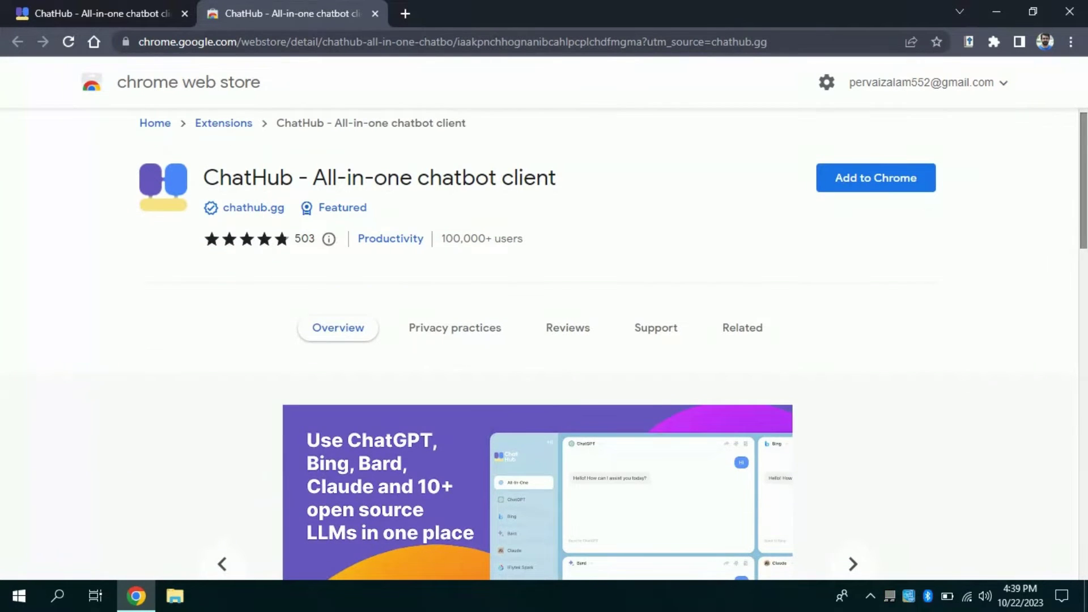
left_click_drag(470, 239, 516, 239)
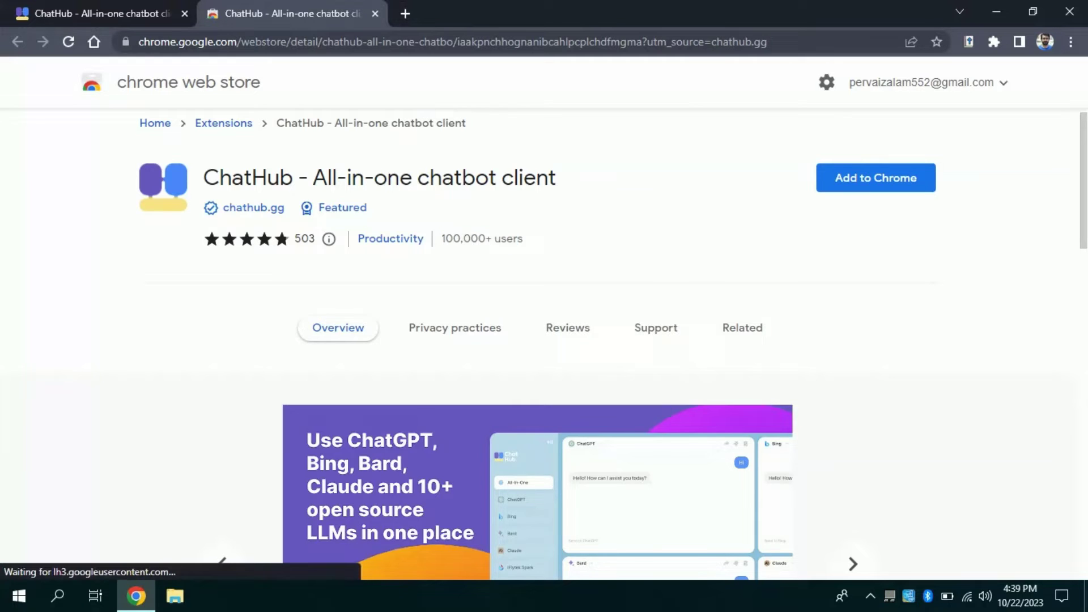
left_click(876, 178)
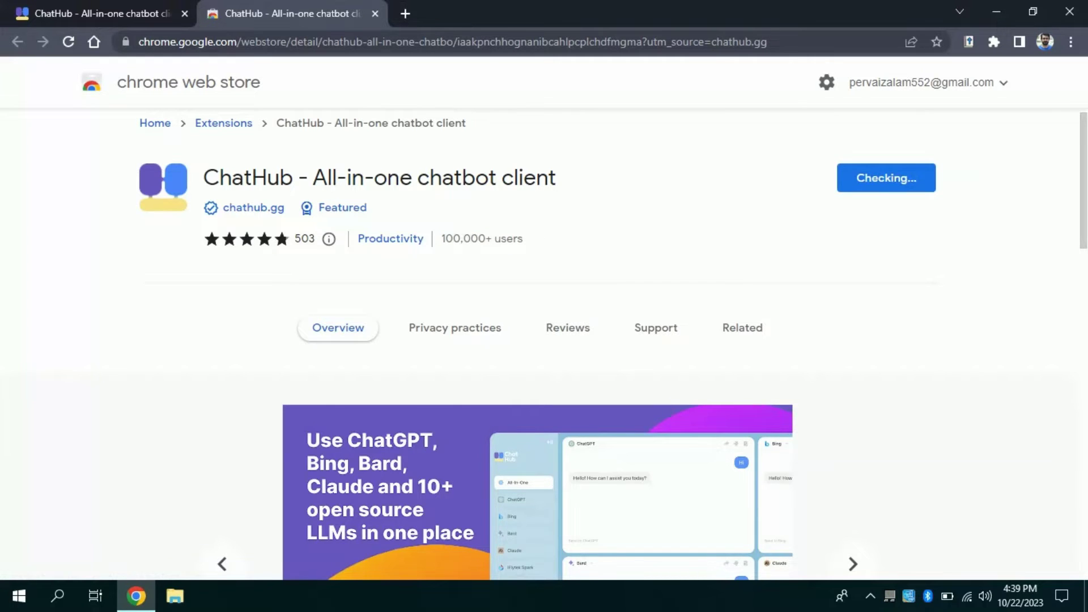
left_click(570, 197)
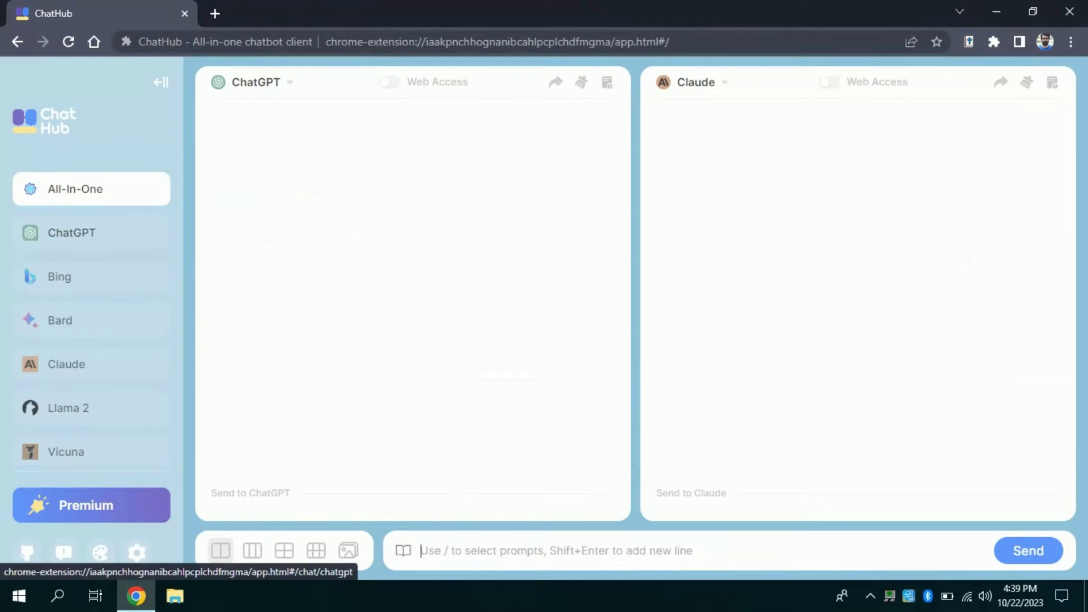
left_click(71, 233)
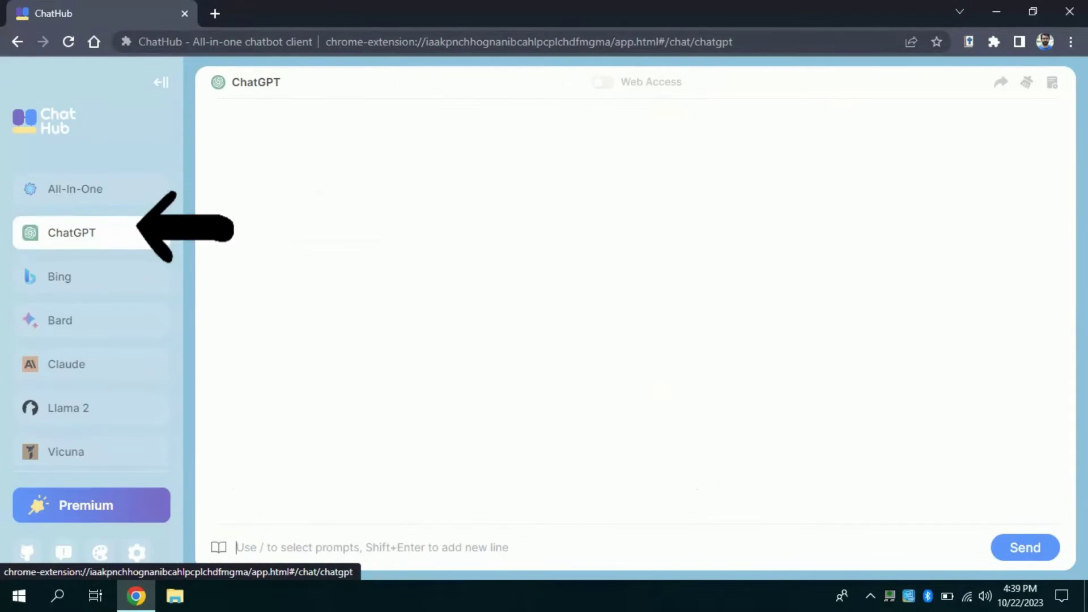
left_click(60, 277)
left_click(59, 321)
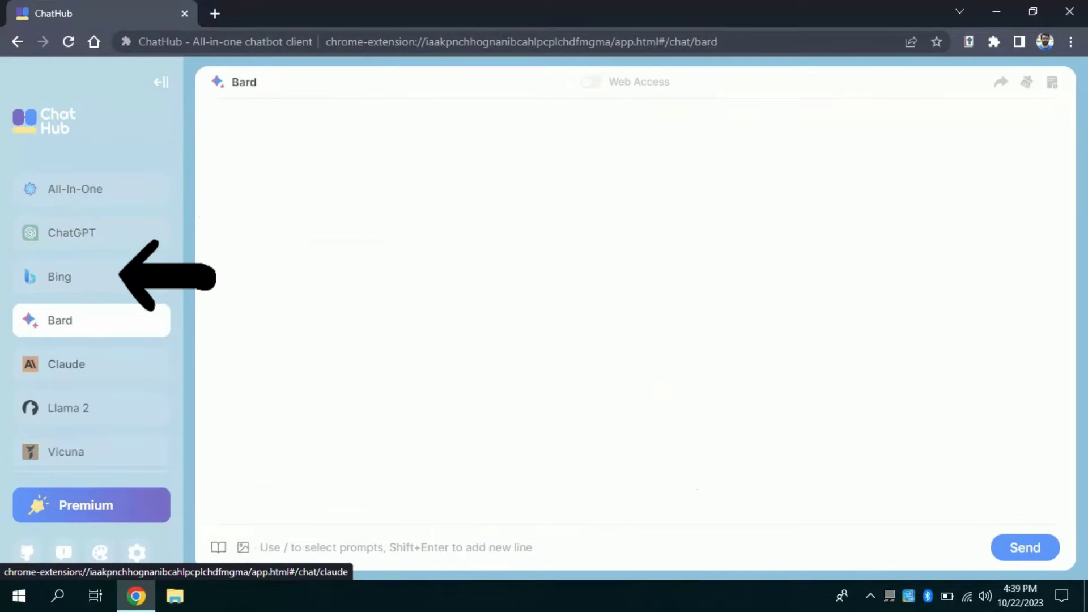
left_click(66, 363)
left_click(66, 408)
left_click(66, 451)
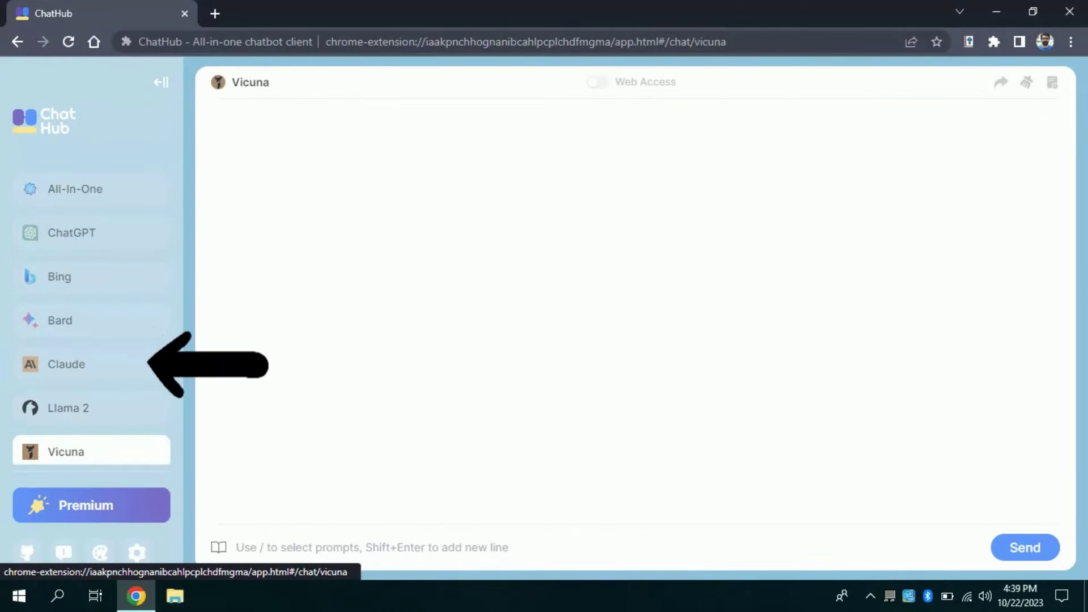
left_click(75, 189)
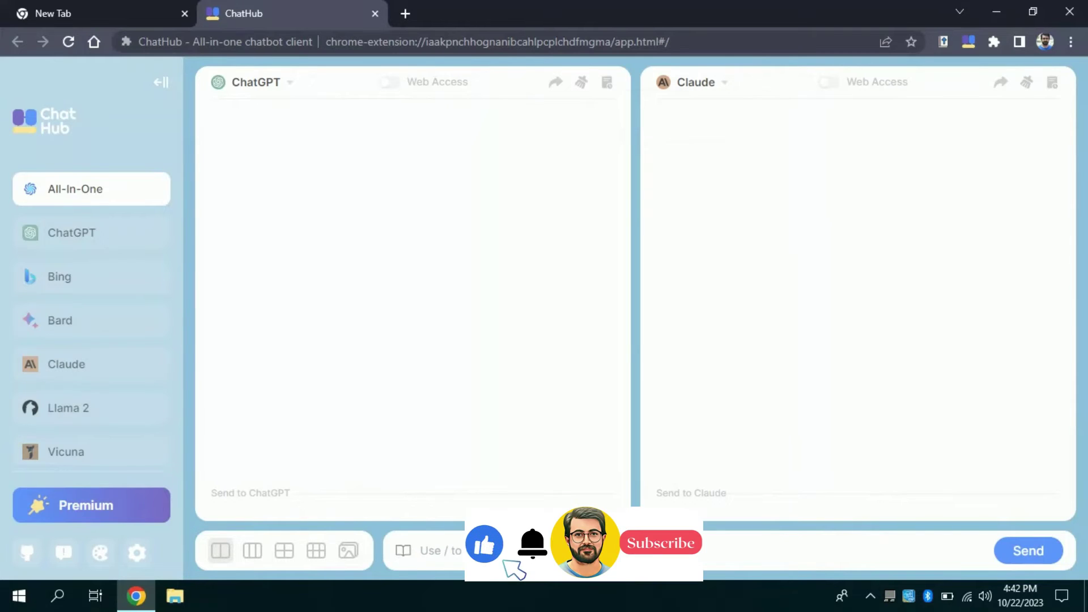
Replace Claude with Bing in the right pane and send the pasted article prompt.
left_click(696, 82)
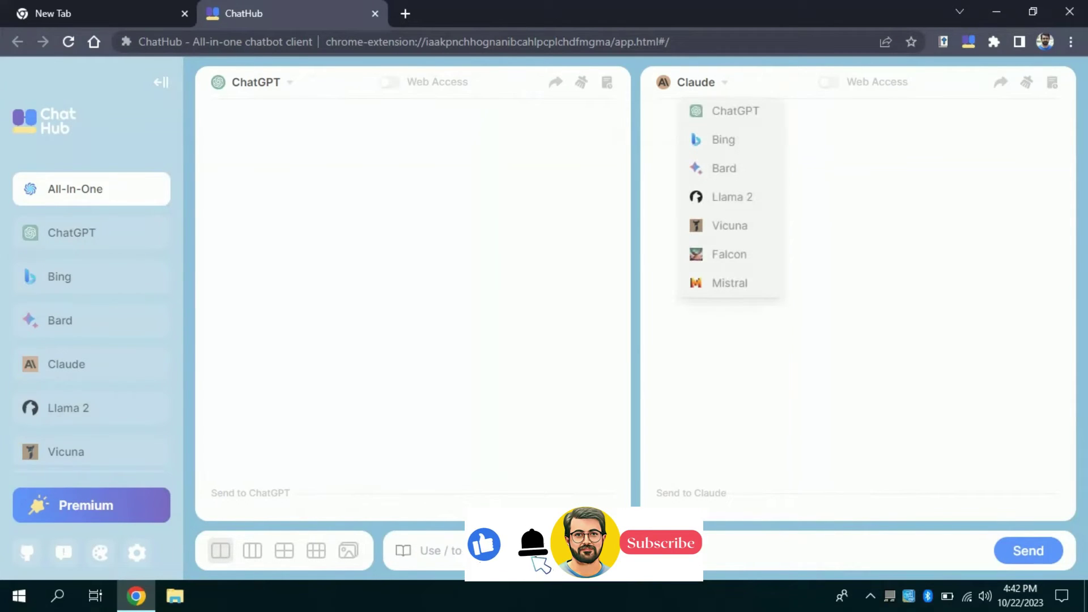
key("Down")
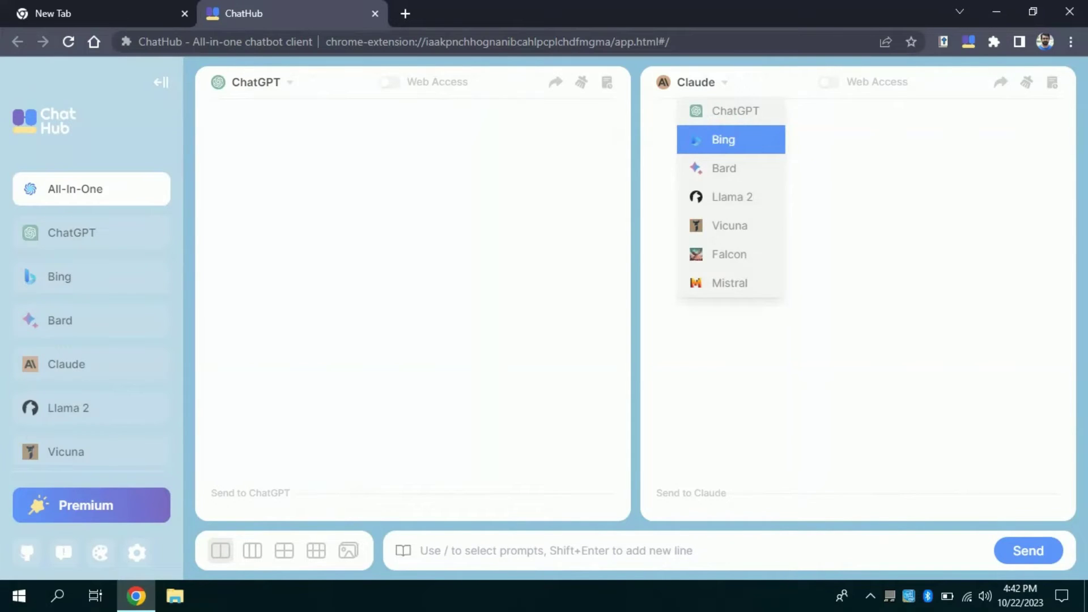
key("Return")
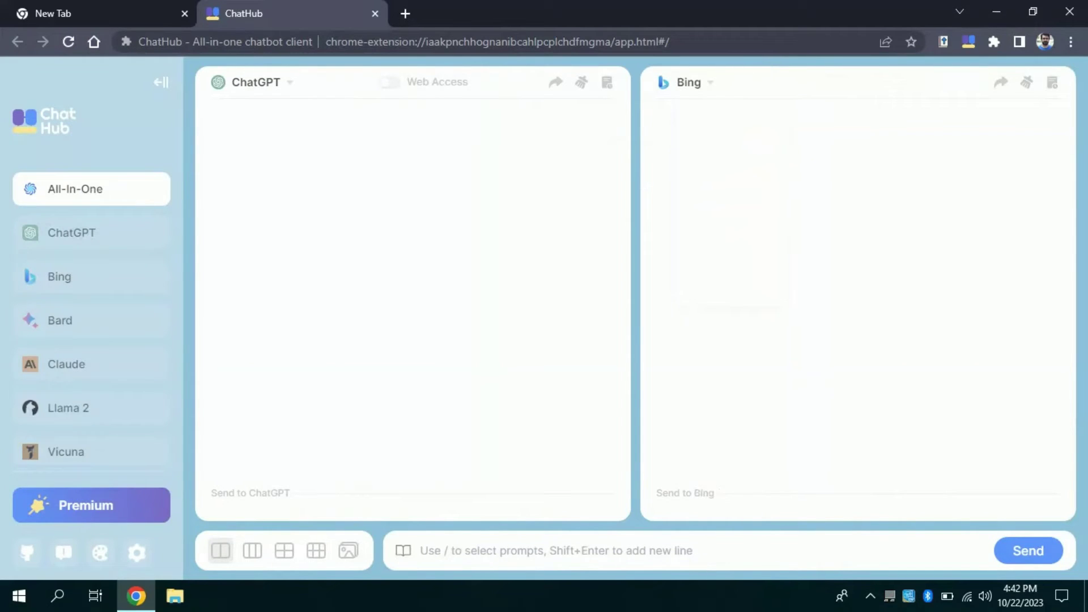
type("\"Write an article around the power of AI in education, this article should be in 200 words only\"?")
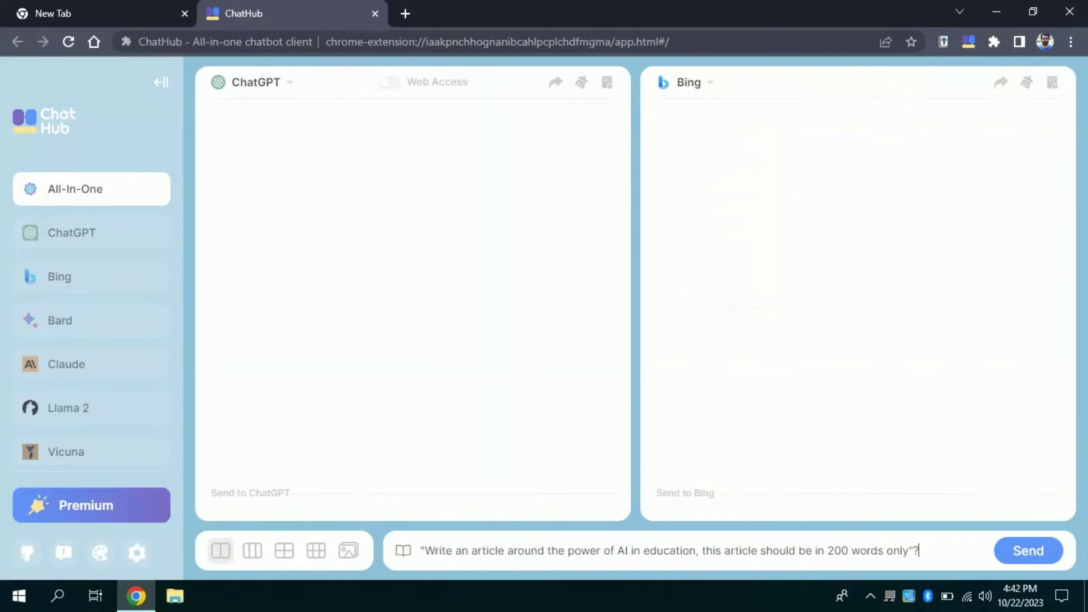
key("Return")
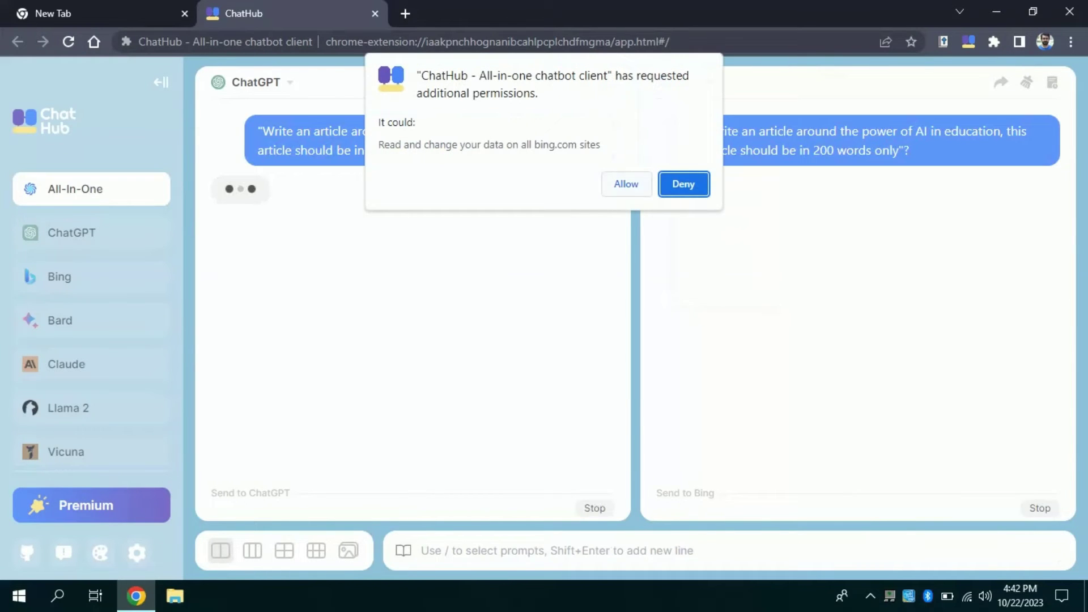
Allow ChatHub access to bing.com and read the finished ChatGPT and Bing articles.
left_click(627, 184)
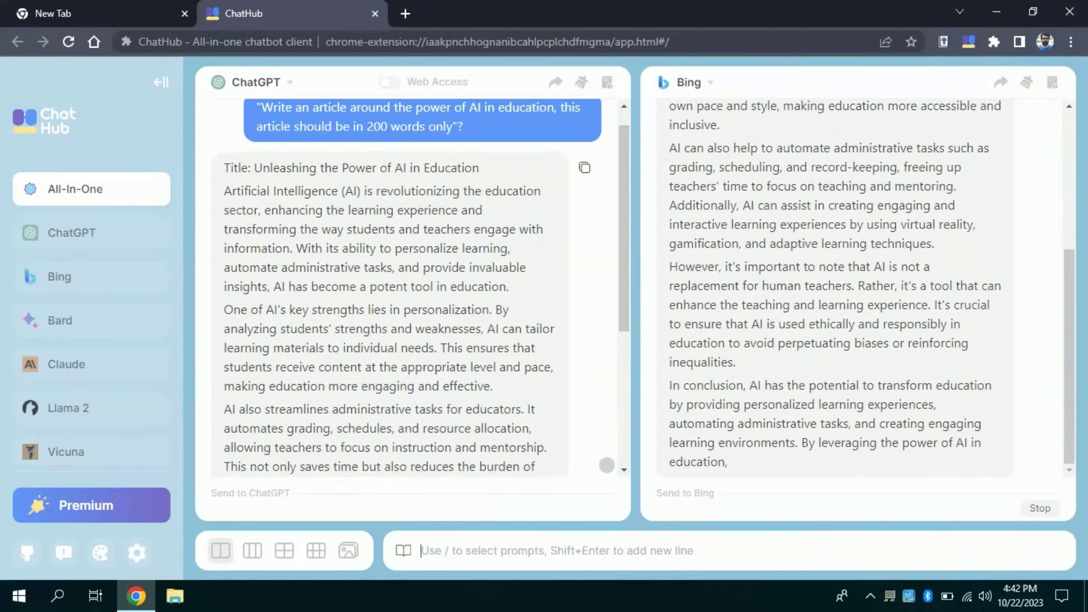
left_click_drag(461, 167, 263, 168)
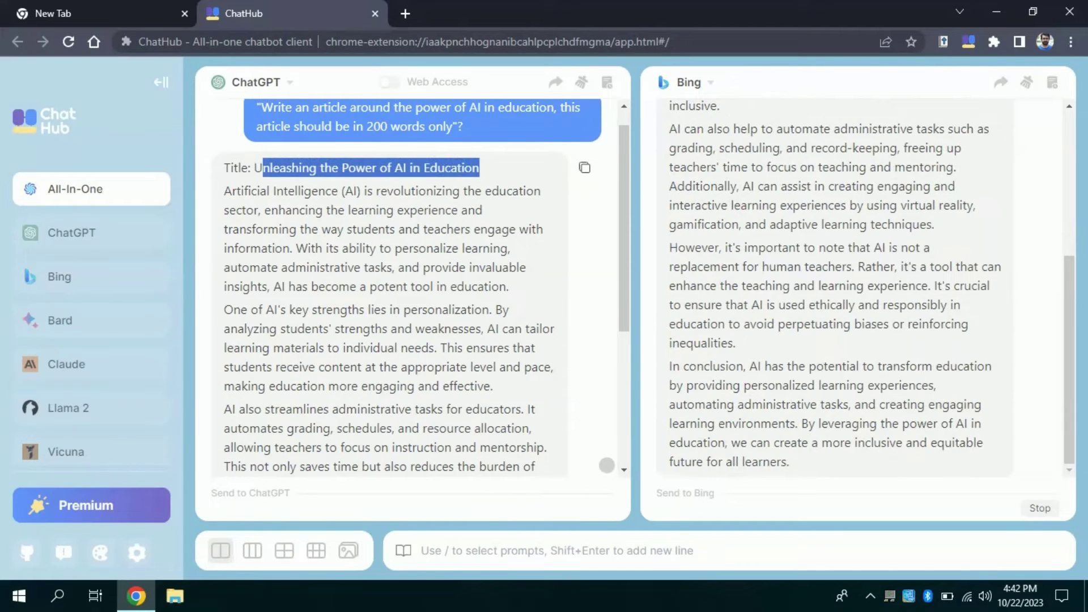
left_click(238, 122)
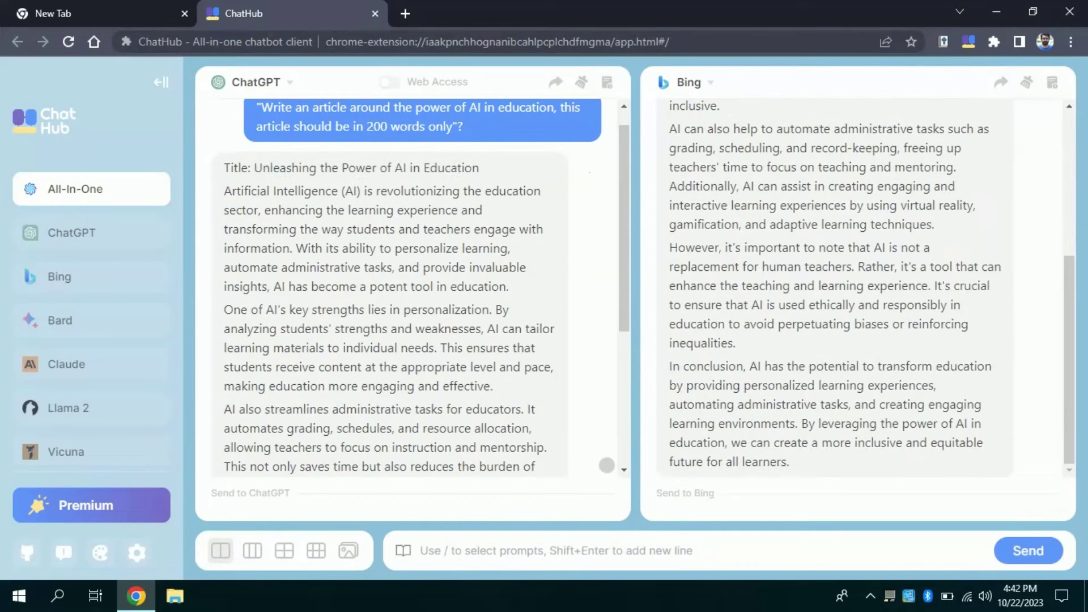
scroll(861, 283, "up", 2)
scroll(861, 283, "up", 2)
scroll(862, 283, "up", 1)
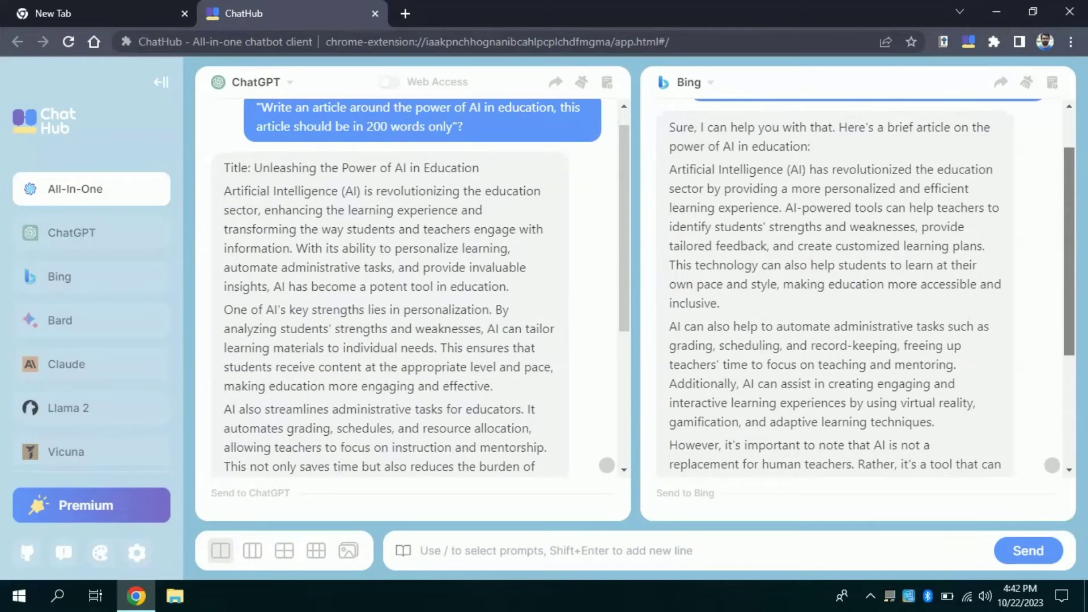
scroll(861, 283, "up", 1)
scroll(862, 283, "down", 2)
scroll(861, 283, "down", 4)
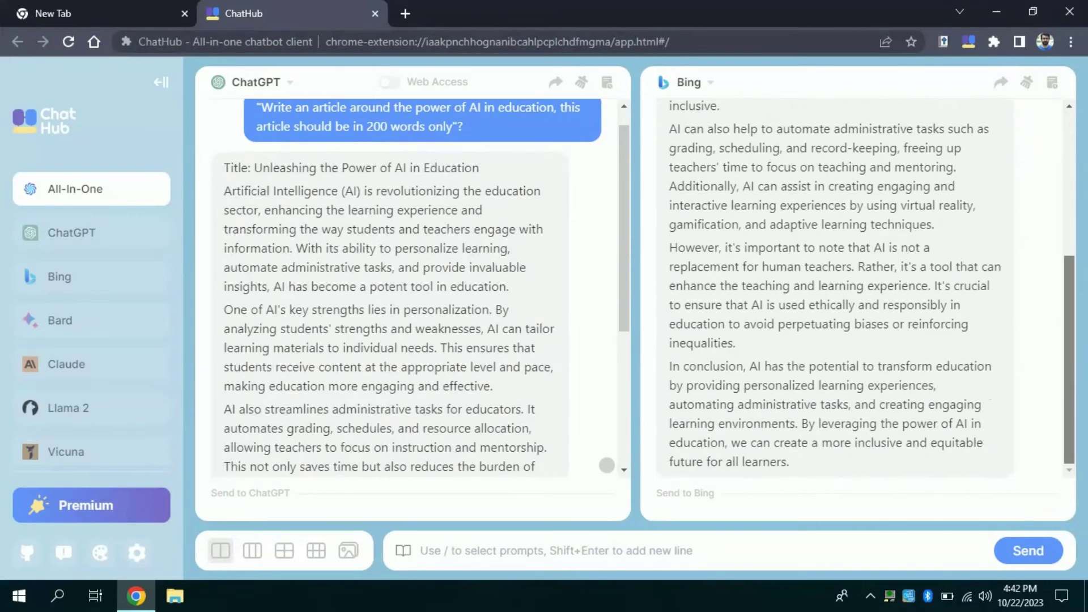
Put Bard in the right pane and Vicuna in the left, then select Vicuna's article title.
scroll(861, 283, "up", 6)
left_click(689, 82)
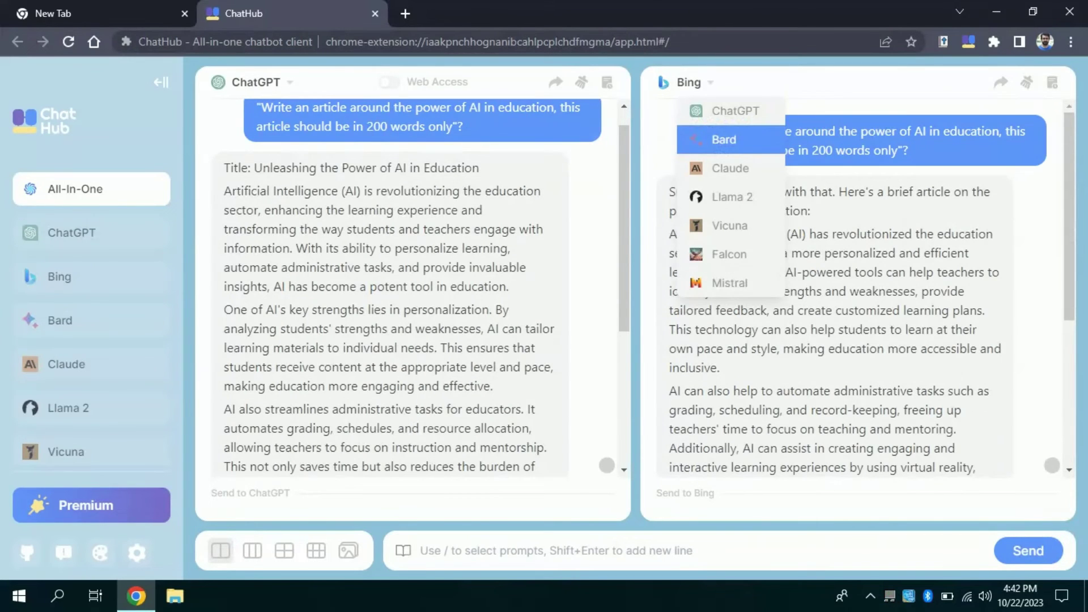
left_click(723, 140)
left_click(255, 82)
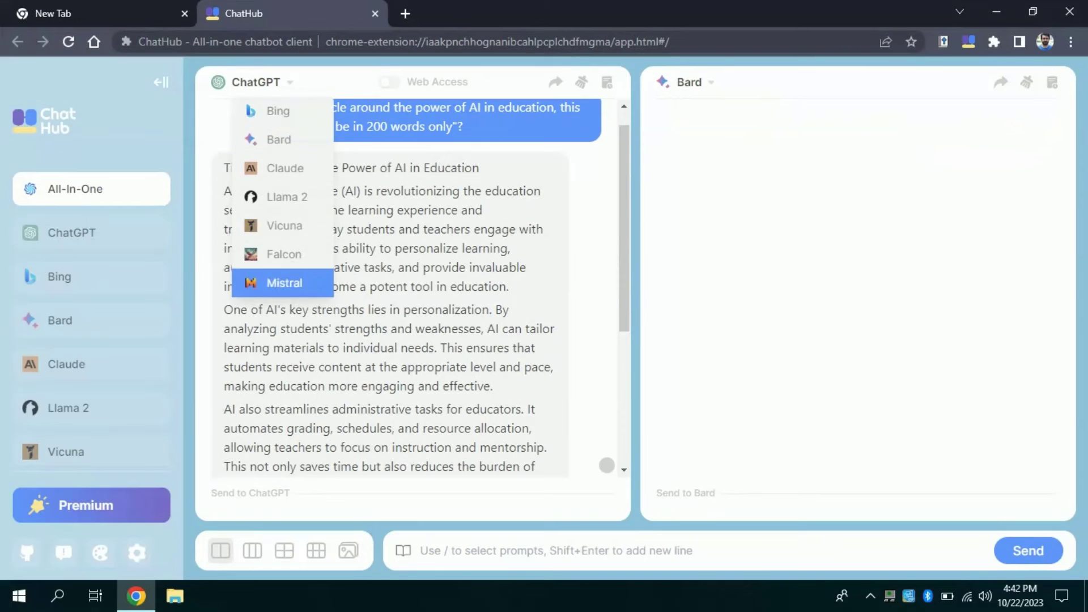
left_click(283, 225)
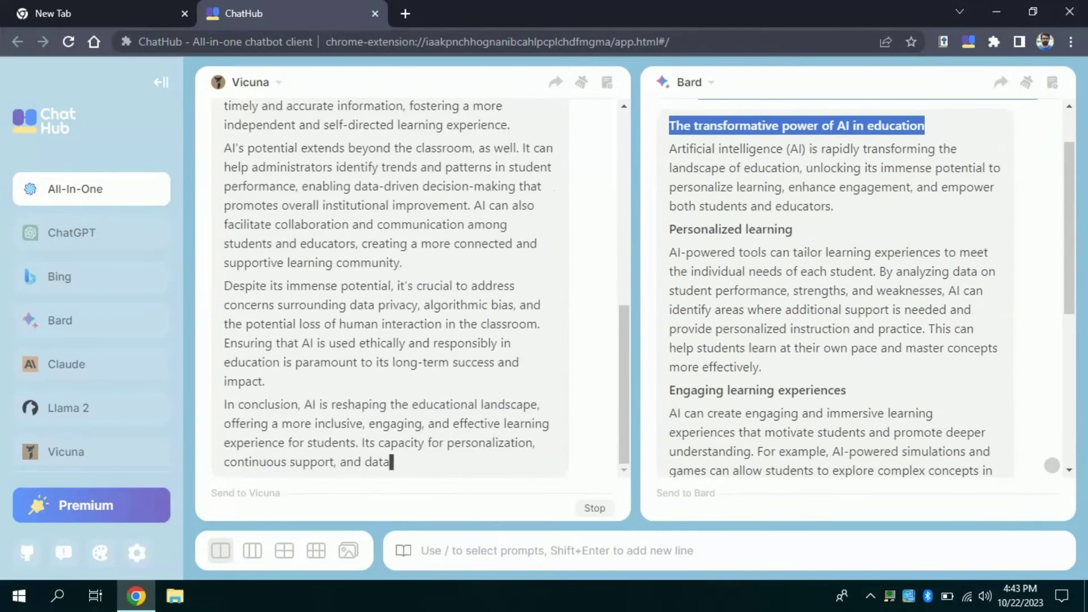
mouse_move(502, 191)
left_mouse_down()
mouse_move(264, 215)
mouse_move(260, 192)
left_mouse_up()
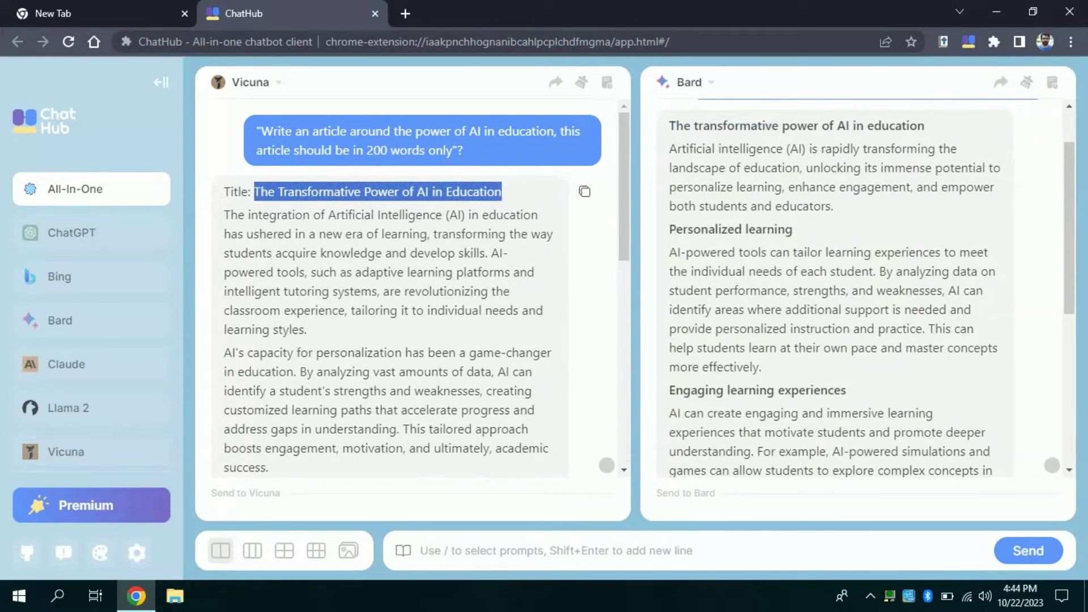